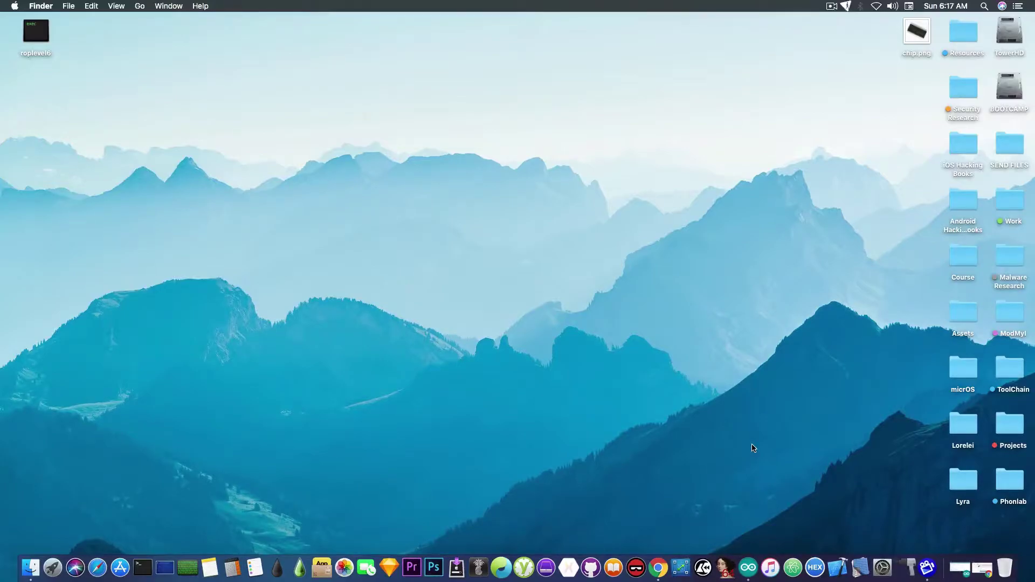
# Step: View the CH341A chip picture, then return to the WCH CH341SER_MAC.ZIP download page in Chrome
pyautogui.doubleClick(924, 31)
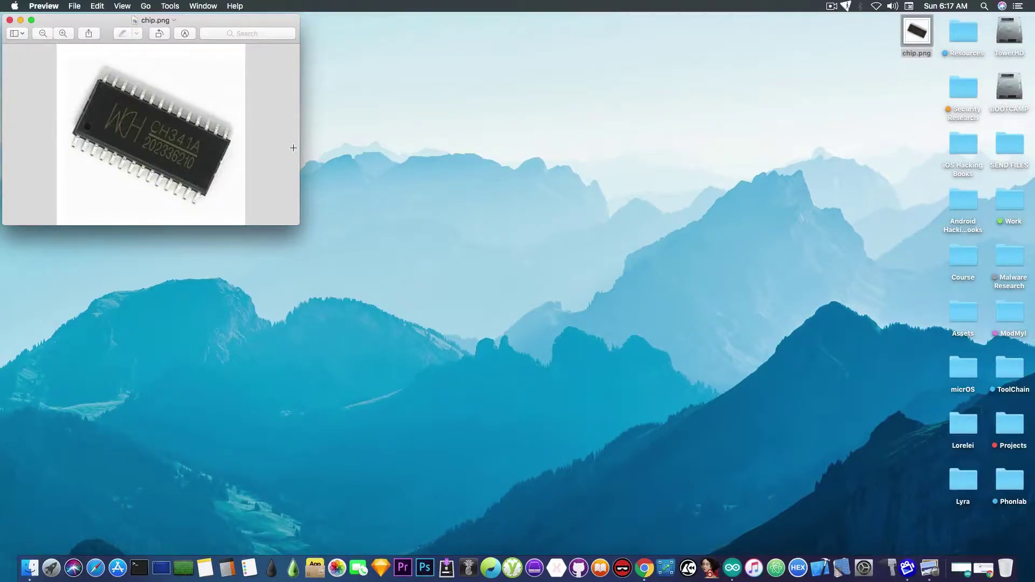
pyautogui.click(9, 20)
pyautogui.click(979, 564)
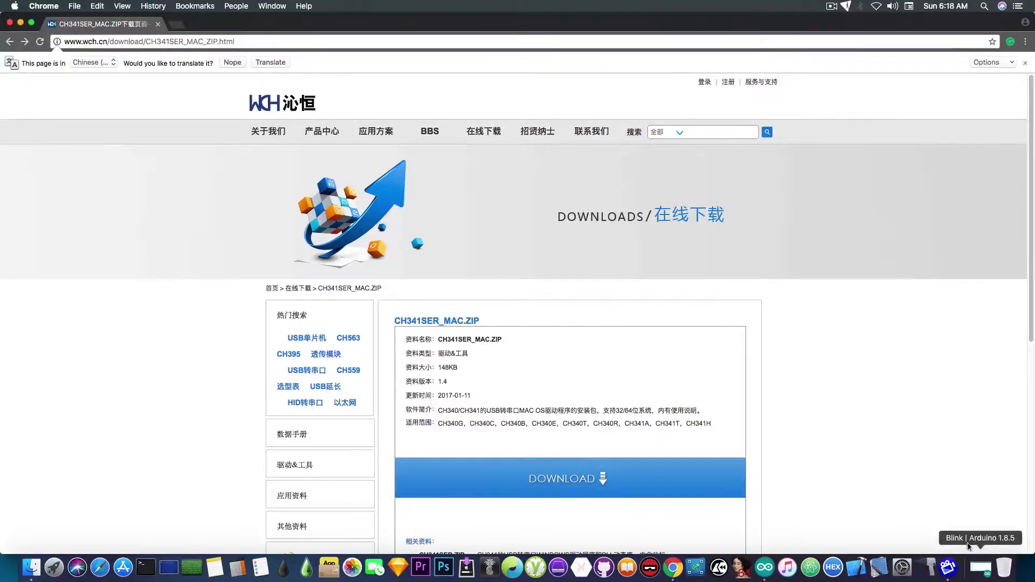
# Step: Highlight the supported-chips line and the CH341SER_MAC.ZIP title, then scroll to the related files
pyautogui.scroll(-3, 861, 378)
pyautogui.moveTo(438, 320); pyautogui.dragTo(711, 321)
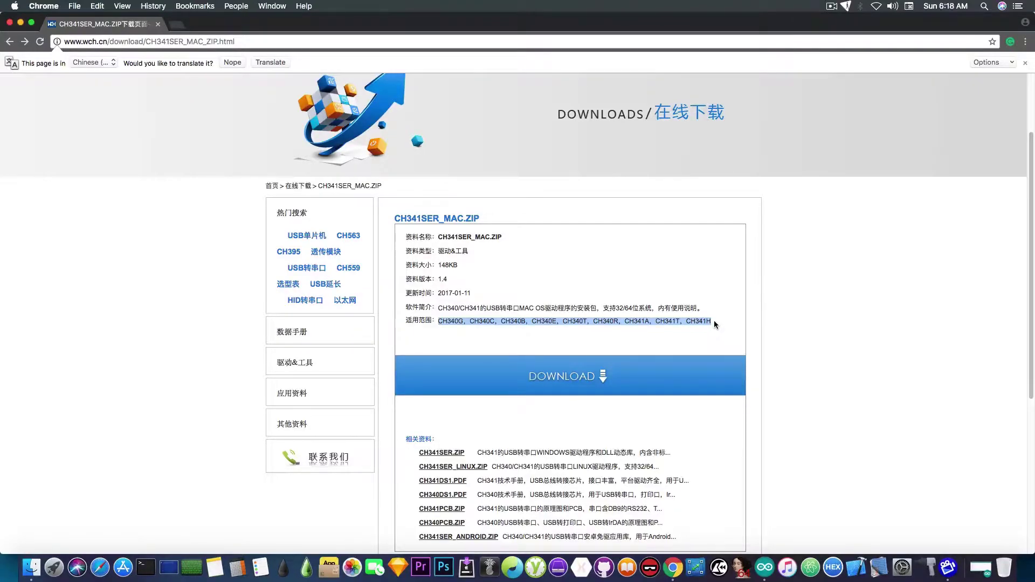
pyautogui.click(809, 315)
pyautogui.moveTo(394, 219); pyautogui.dragTo(479, 214)
pyautogui.scroll(-5, 787, 327)
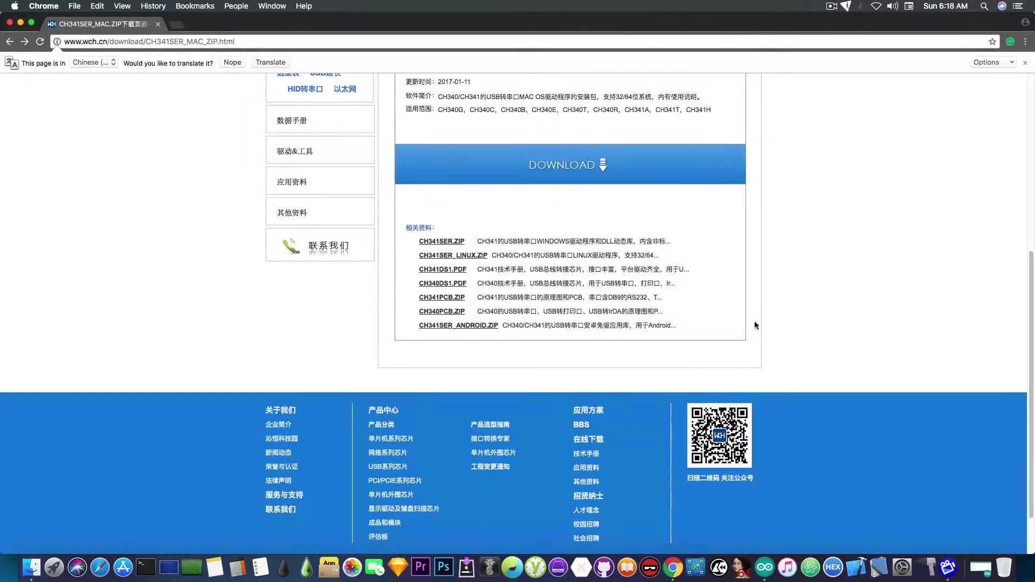
# Step: Check the CH341SER.ZIP page, marking its title and the word WINDOWS in the description
pyautogui.click(457, 242)
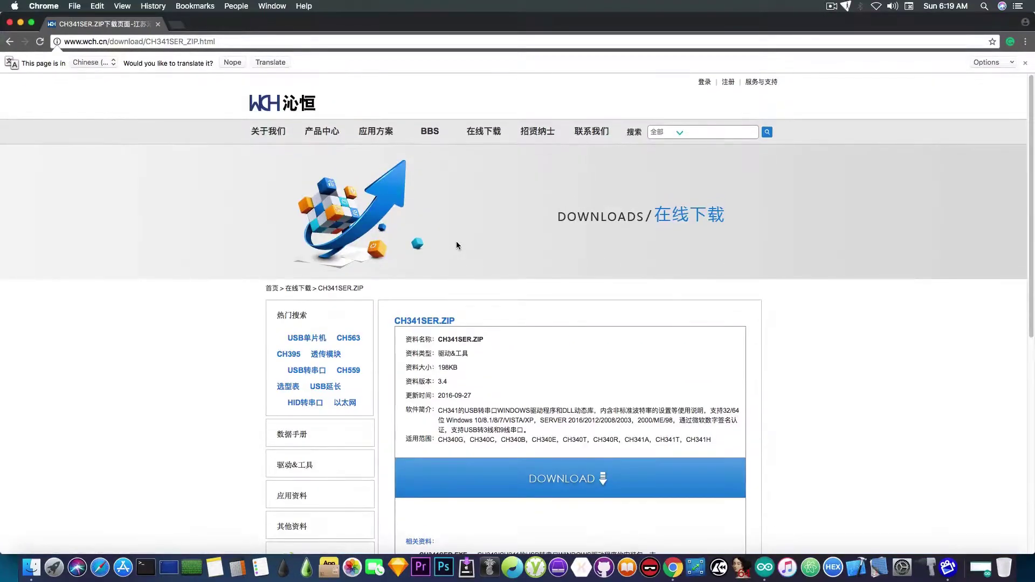
pyautogui.scroll(-5, 456, 241)
pyautogui.moveTo(392, 186); pyautogui.dragTo(457, 183)
pyautogui.doubleClick(531, 276)
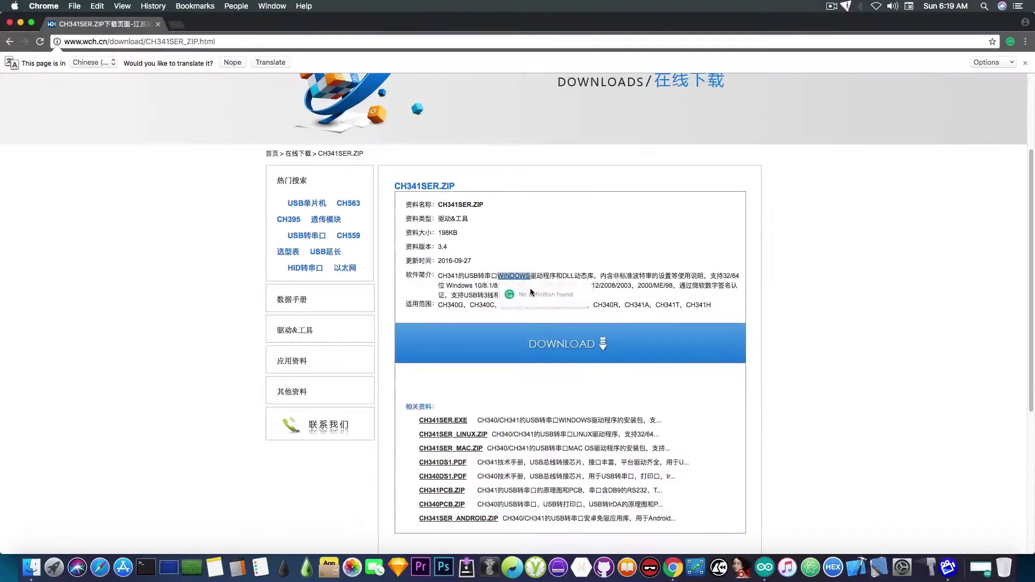
pyautogui.click(607, 220)
# Step: Download the CH341SER_MAC.ZIP archive for MAC OS and drag it onto the desktop
pyautogui.click(460, 450)
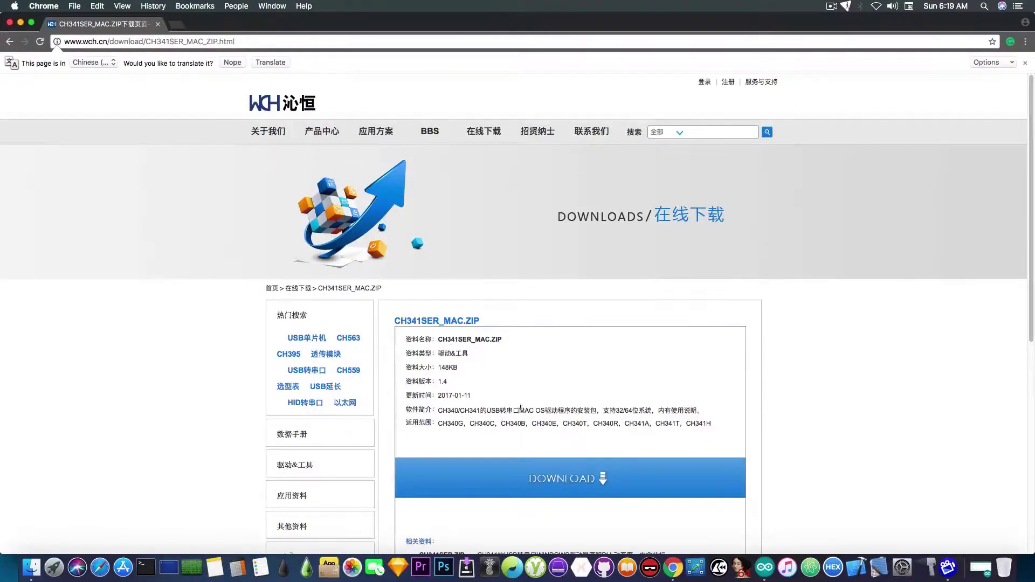
pyautogui.moveTo(519, 411); pyautogui.dragTo(545, 411)
pyautogui.click(576, 483)
pyautogui.moveTo(12, 541); pyautogui.dragTo(10, 572)
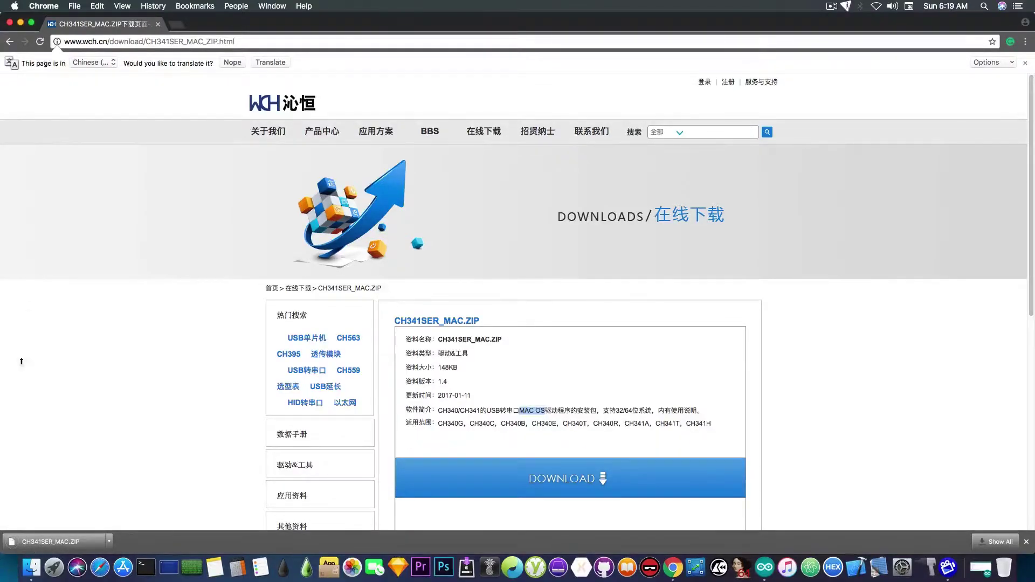
# Step: Minimize Chrome, extract CH341SER_MAC.ZIP on the desktop and open the CH341SER_MAC folder
pyautogui.click(21, 23)
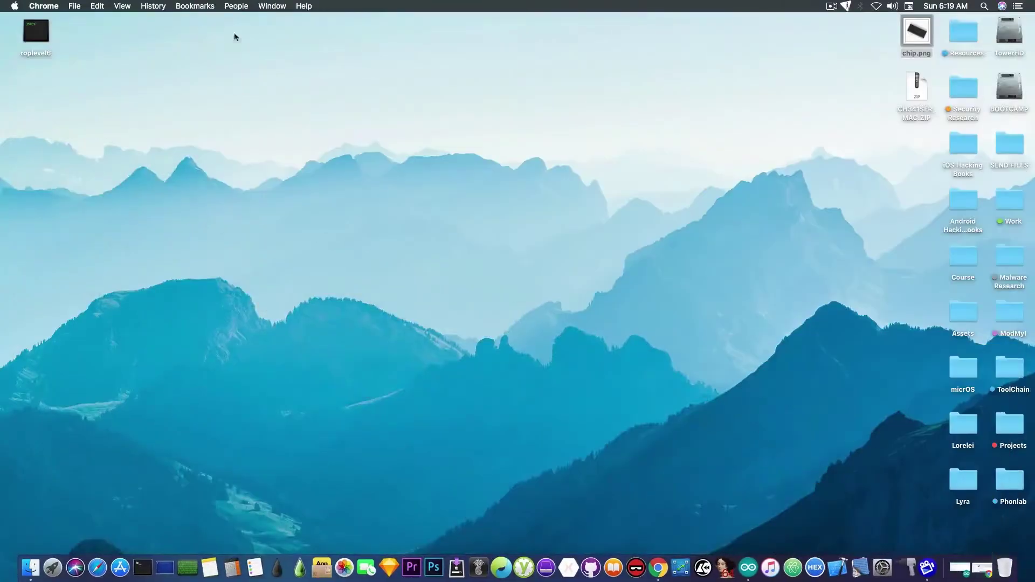
pyautogui.moveTo(921, 89)
pyautogui.mouseDown()
pyautogui.moveTo(843, 97)
pyautogui.moveTo(935, 101)
pyautogui.mouseUp()
pyautogui.click(919, 147)
pyautogui.doubleClick(919, 147)
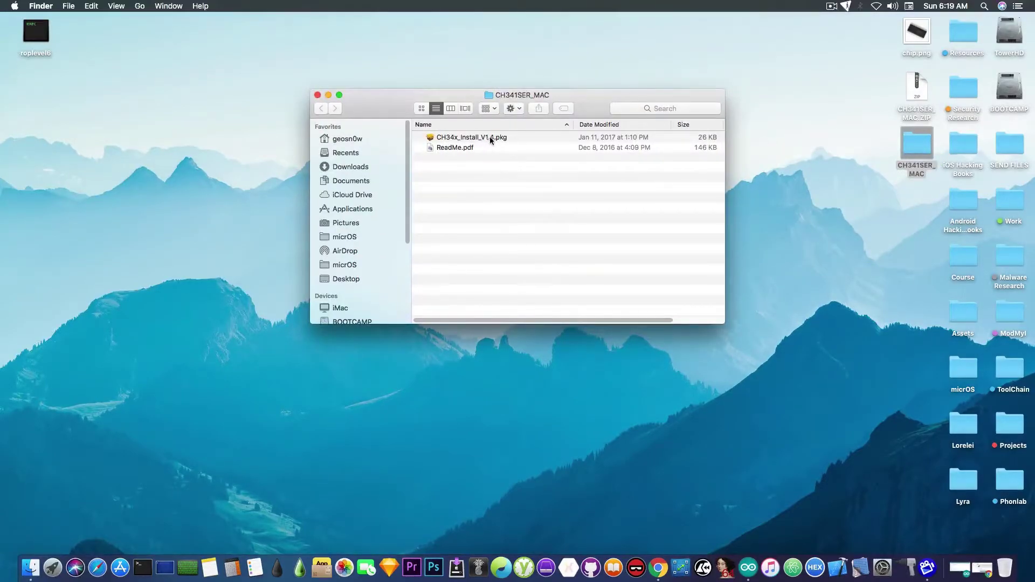
# Step: Install CH34x_Install_V1.4.pkg on TowerHD with the required restart, then launch Arduino IDE
pyautogui.doubleClick(494, 137)
pyautogui.click(317, 95)
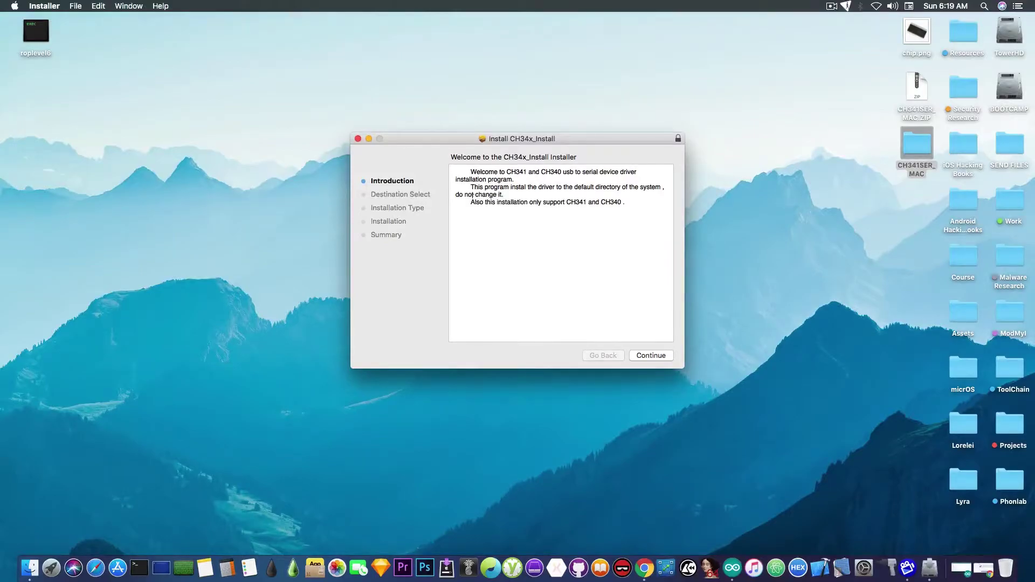
pyautogui.click(658, 354)
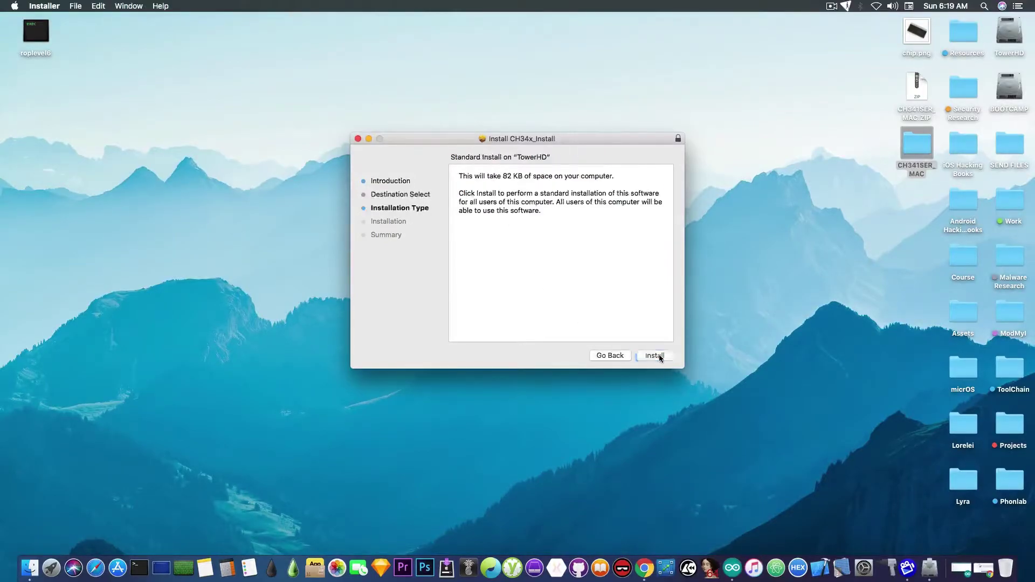
pyautogui.click(659, 354)
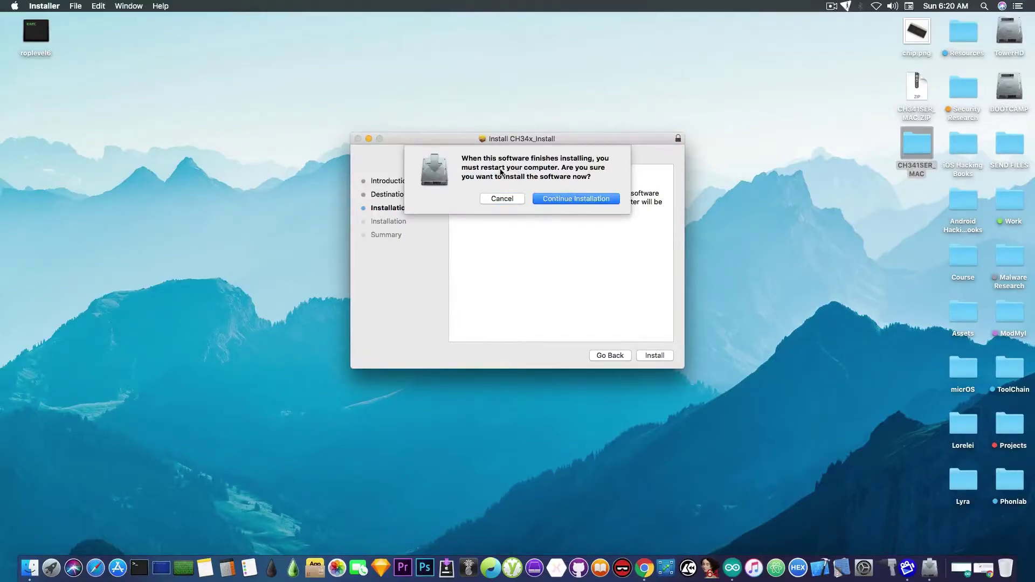
pyautogui.click(562, 199)
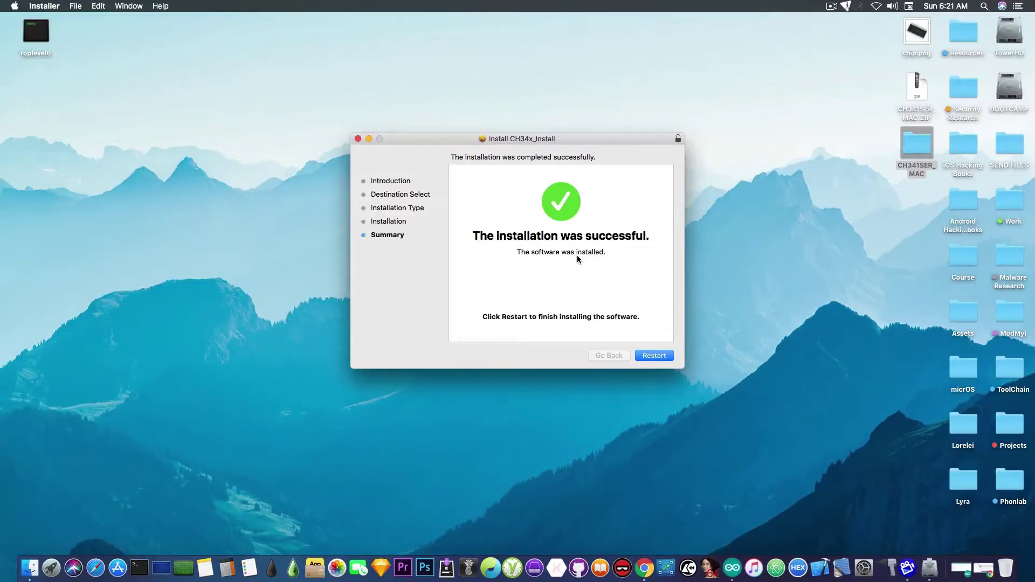
pyautogui.click(369, 138)
pyautogui.click(715, 569)
pyautogui.click(202, 392)
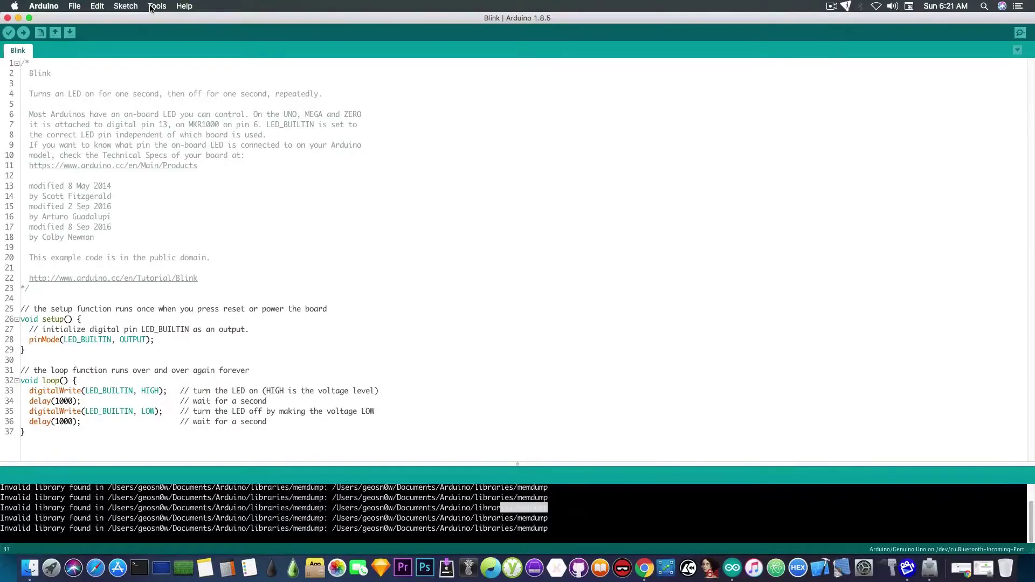
pyautogui.click(151, 6)
pyautogui.moveTo(209, 108)
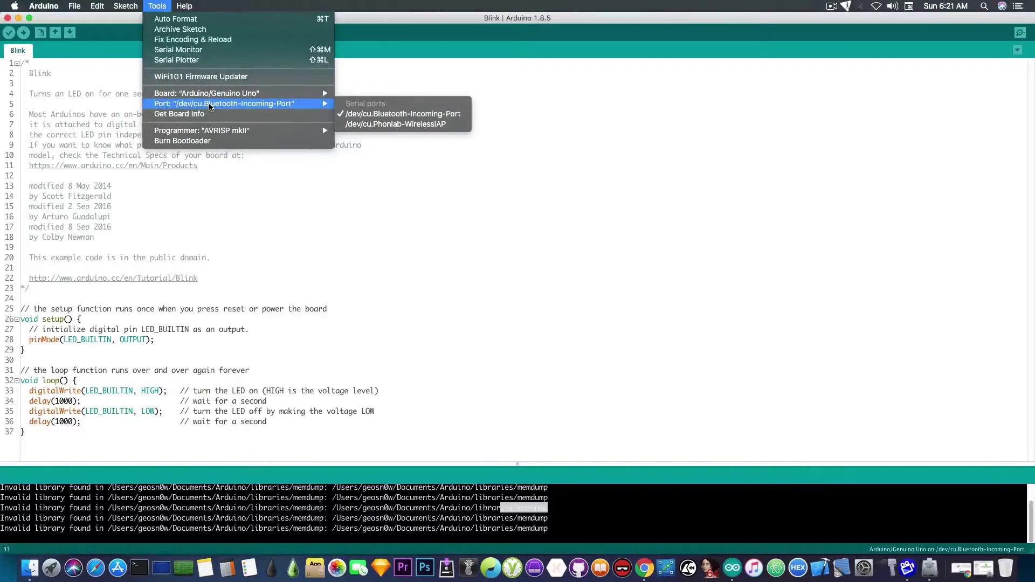
pyautogui.click(418, 169)
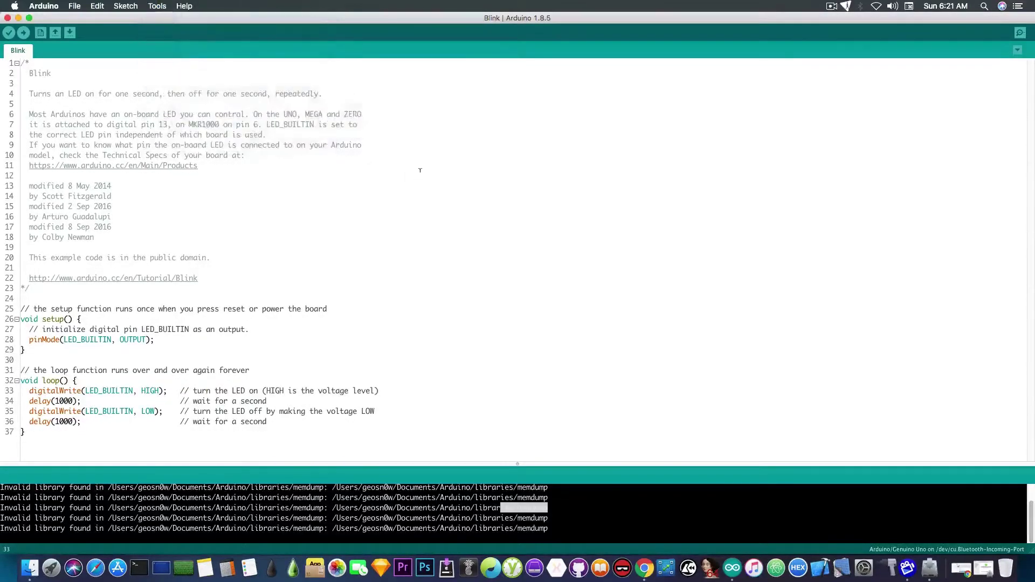
pyautogui.rightClick(308, 193)
pyautogui.click(272, 197)
# Step: Select the Arduino/Genuino Mega or Mega 2560 board and confirm the ATmega2560 (Mega 2560) processor
pyautogui.click(157, 6)
pyautogui.moveTo(239, 99)
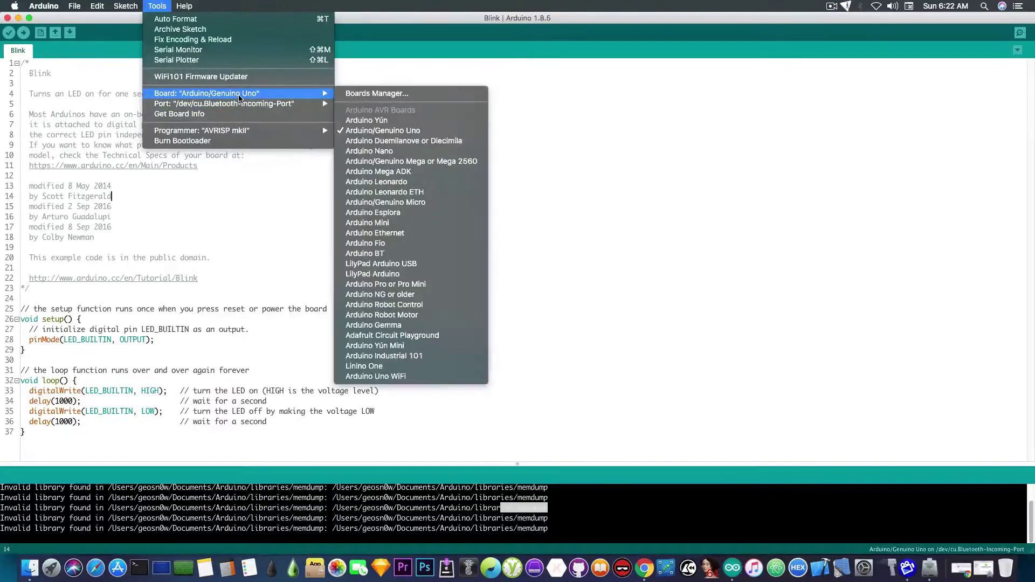
pyautogui.click(468, 162)
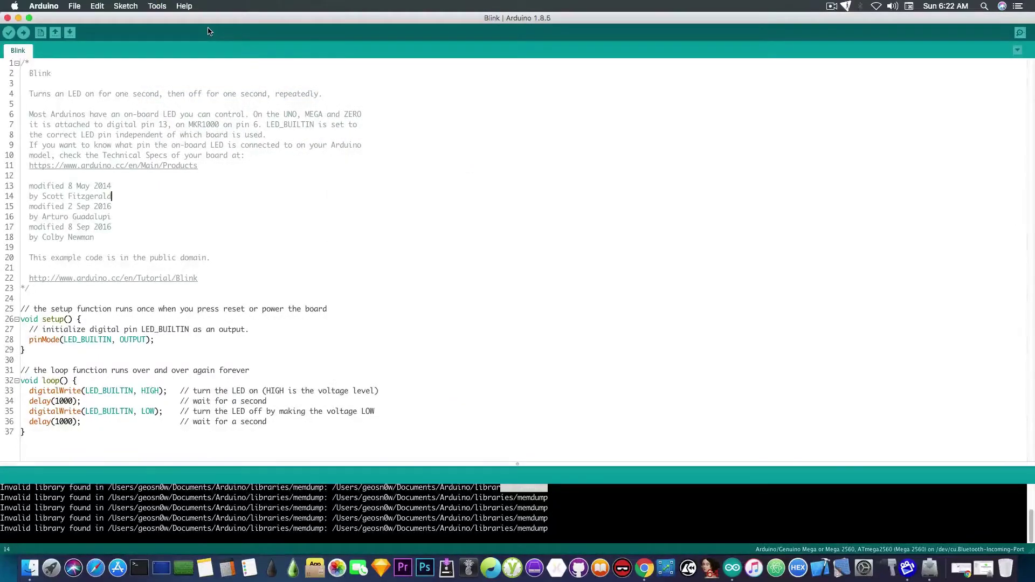
pyautogui.click(157, 5)
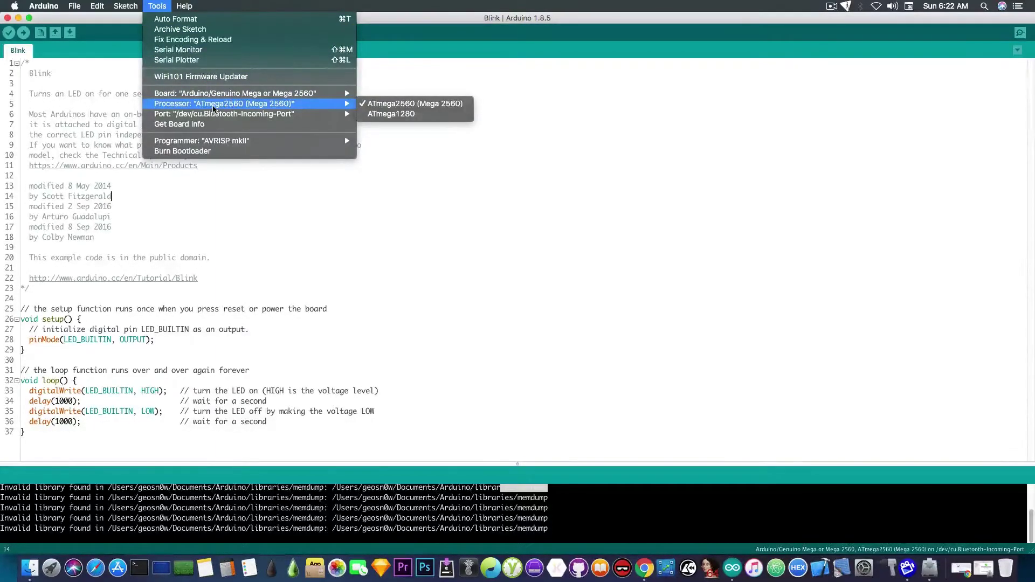
# Step: Select /dev/cu.wchusbserialfd130 as the upload port
pyautogui.moveTo(325, 116)
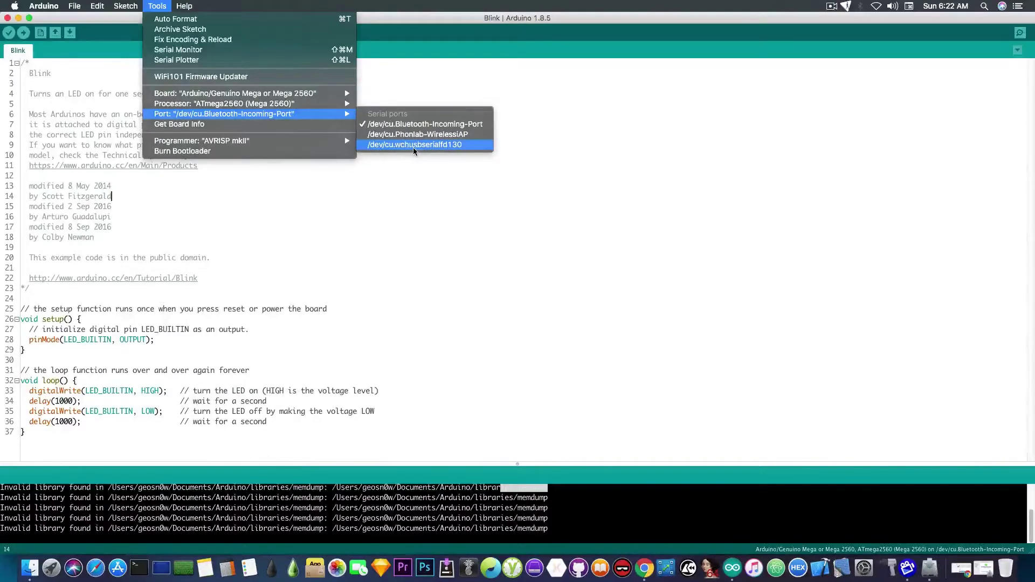
pyautogui.click(454, 145)
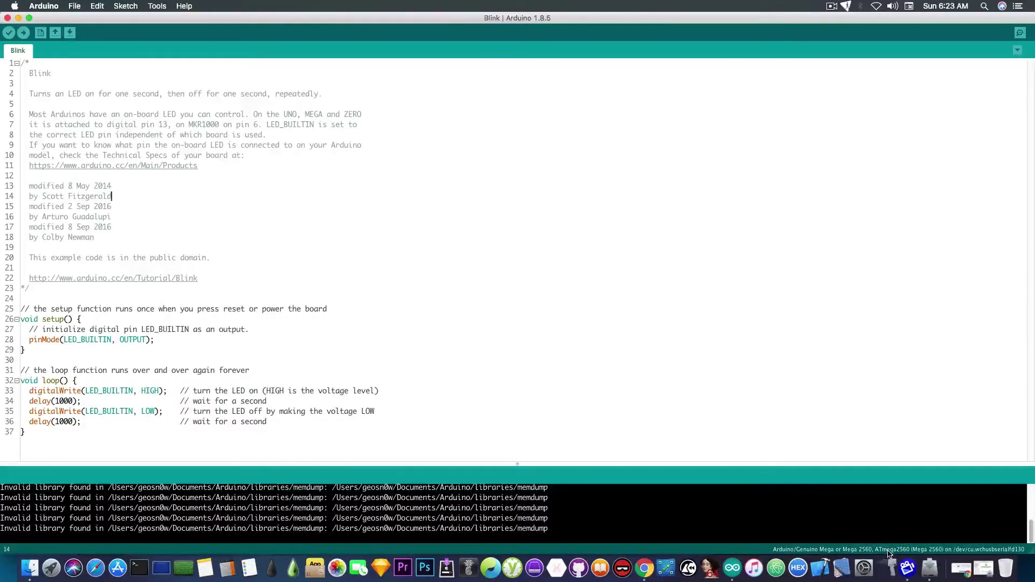
# Step: Upload the Blink sketch to the Mega 2560 and enlarge the console to watch the output
pyautogui.click(24, 34)
pyautogui.moveTo(256, 463); pyautogui.dragTo(296, 262)
# Step: Open the AnalogReadSerial example from File > Examples > 01.Basics
pyautogui.click(70, 5)
pyautogui.moveTo(100, 59)
pyautogui.scroll(-2, 213, 164)
pyautogui.scroll(3, 213, 162)
pyautogui.moveTo(264, 35)
pyautogui.click(429, 35)
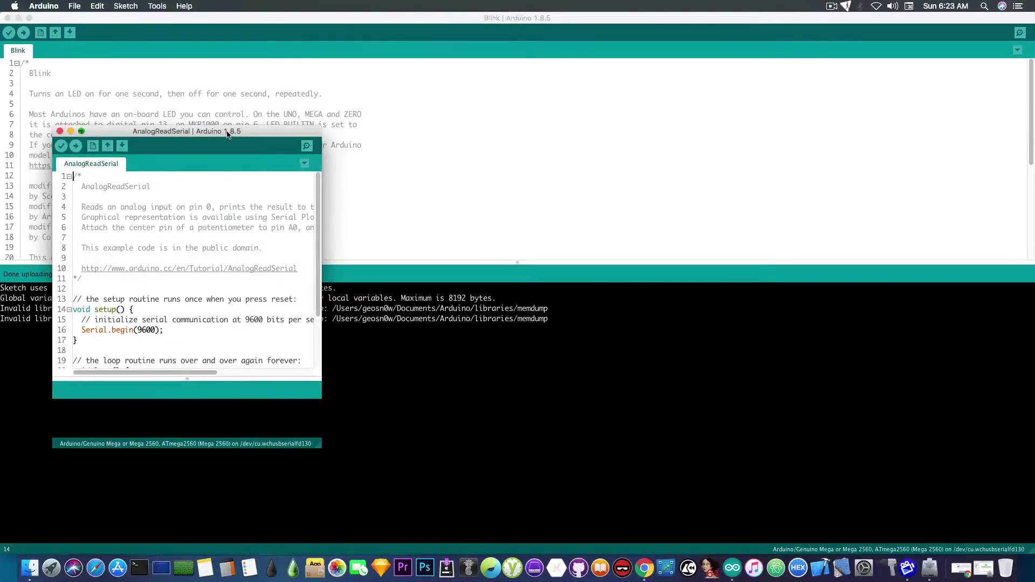
# Step: Maximize the AnalogReadSerial window, enlarge its console, and upload the sketch to the Mega 2560
pyautogui.doubleClick(226, 139)
pyautogui.moveTo(237, 484); pyautogui.dragTo(246, 363)
pyautogui.click(24, 33)
# Step: Close the Chrome CH341SER_MAC.ZIP download page and the Arduino Blink sketch window
pyautogui.click(732, 568)
pyautogui.click(962, 568)
pyautogui.click(805, 327)
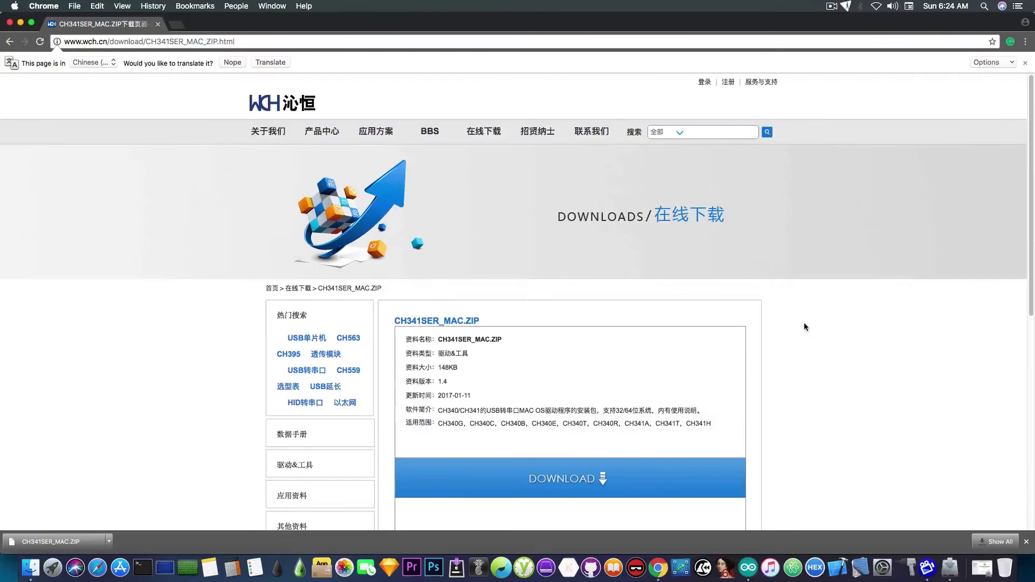
pyautogui.click(11, 24)
pyautogui.click(10, 23)
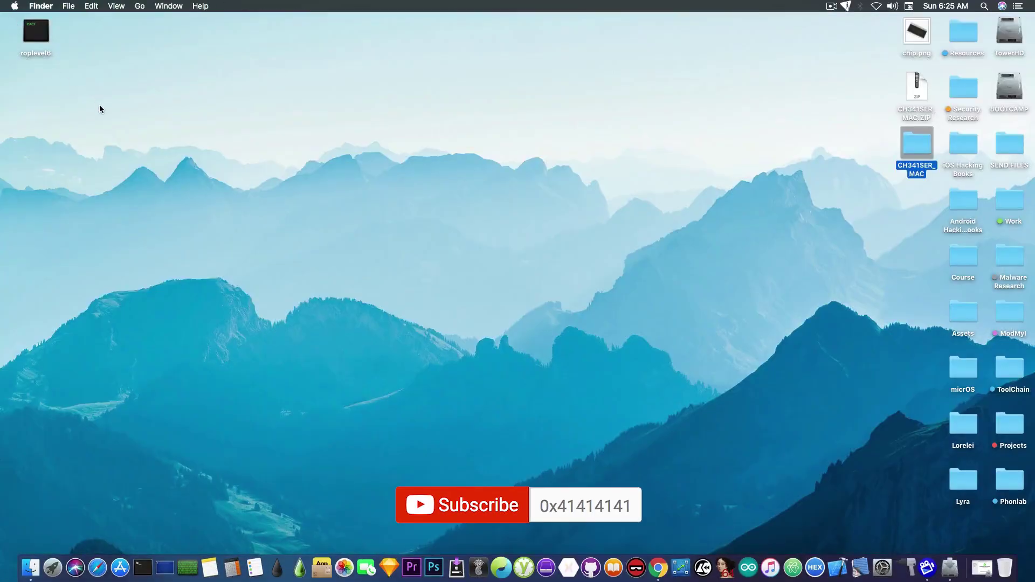